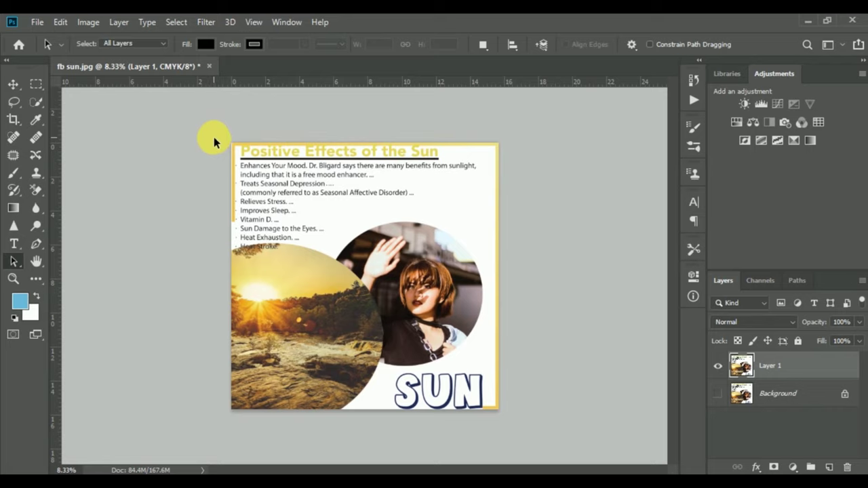
Duplicate the layer and set Image Size resampling to Nearest Neighbor (hard edges).
{"action": "key", "text": "ctrl+j"}
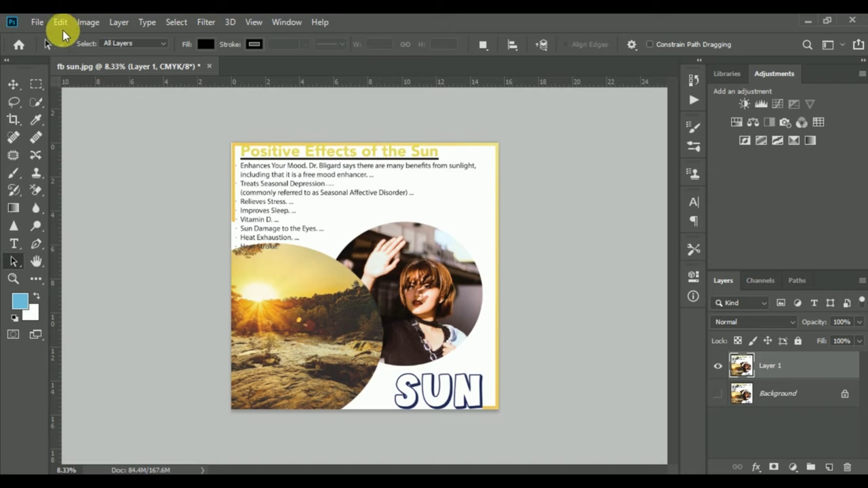
{"action": "left_click", "coordinate": [86, 22]}
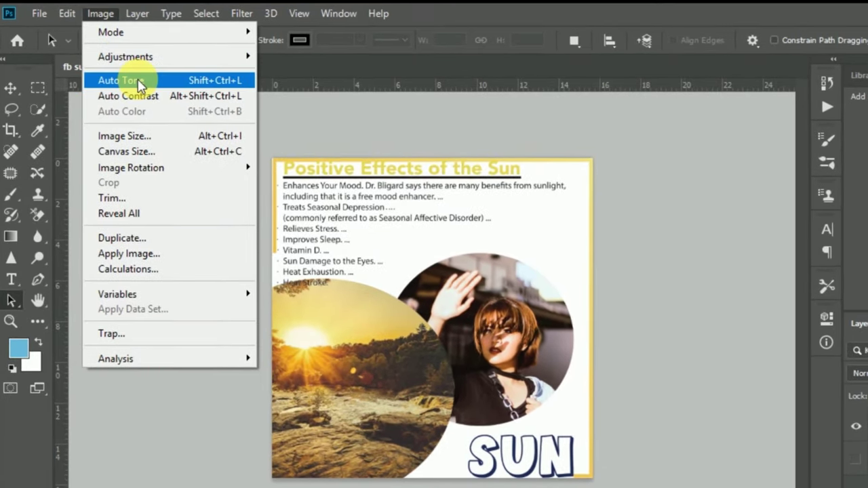
{"action": "left_click", "coordinate": [150, 136]}
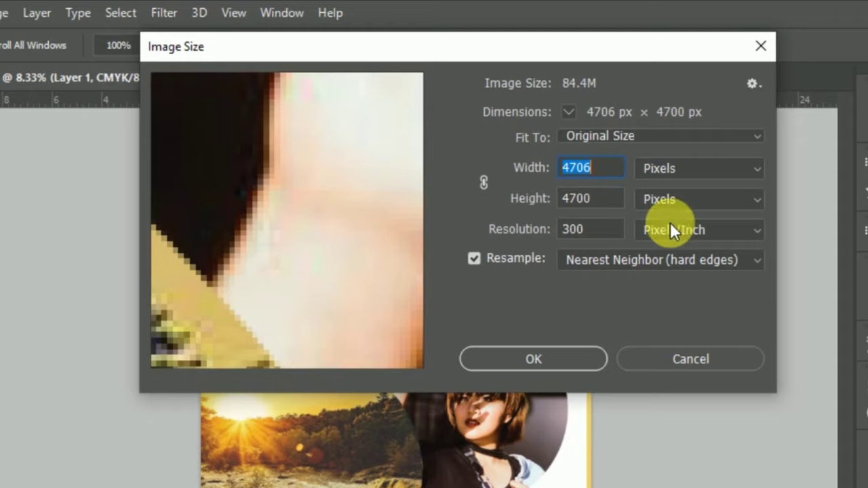
{"action": "left_click", "coordinate": [748, 258]}
{"action": "left_click", "coordinate": [596, 292]}
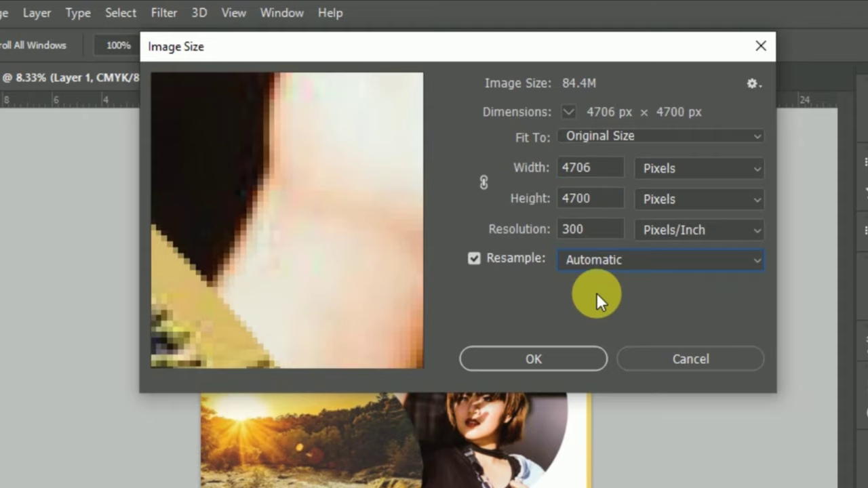
{"action": "left_click", "coordinate": [751, 258]}
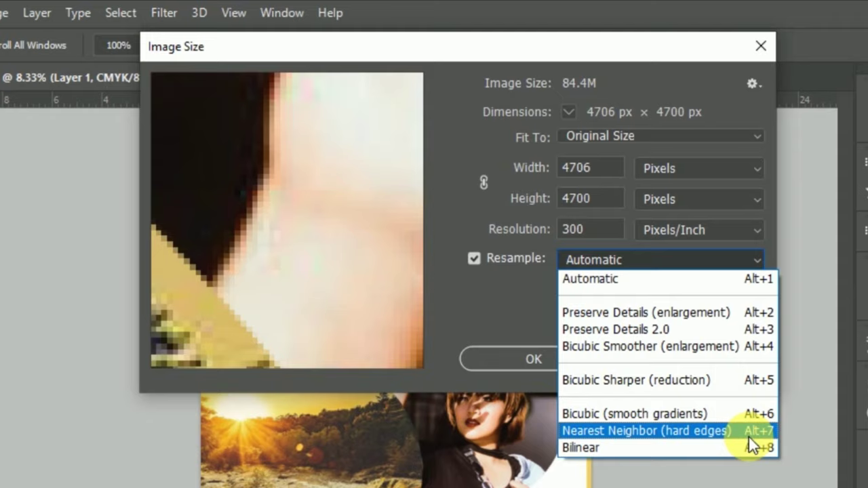
{"action": "left_click", "coordinate": [751, 432]}
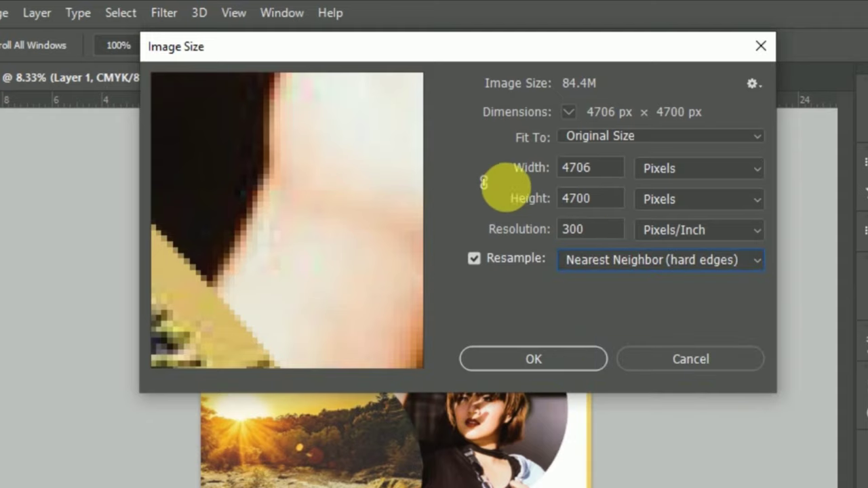
Set width 1280 px and height 720 px and apply the resize.
{"action": "left_click", "coordinate": [608, 180]}
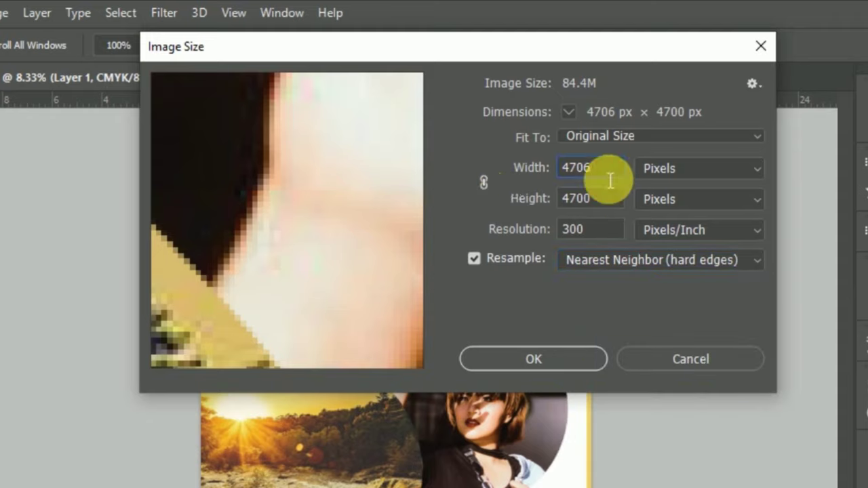
{"action": "key", "text": "BackSpace"}
{"action": "key", "text": "BackSpace"}
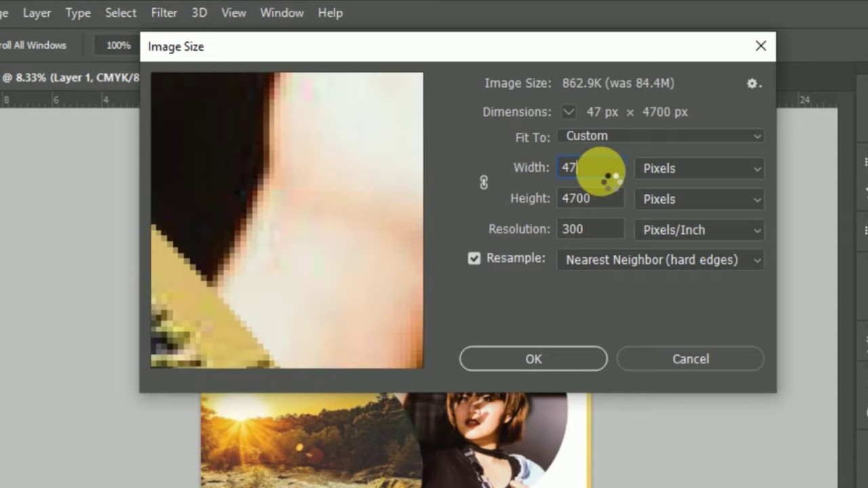
{"action": "key", "text": "BackSpace"}
{"action": "key", "text": "BackSpace"}
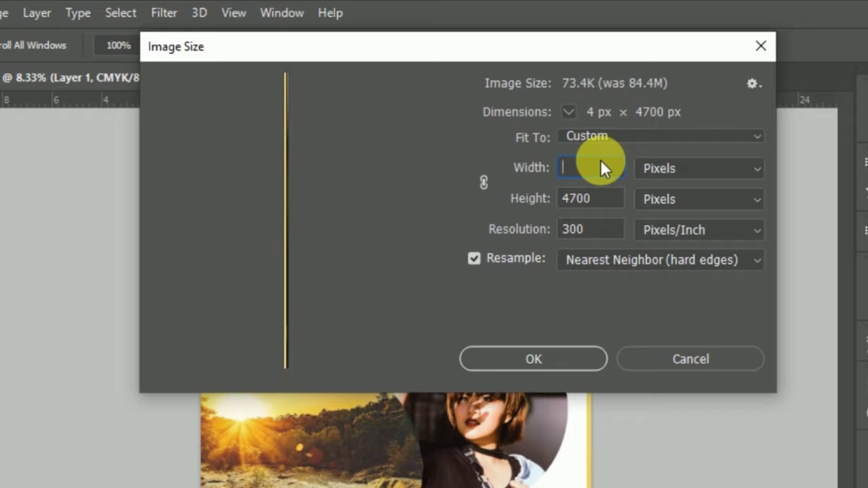
{"action": "type", "text": "1280"}
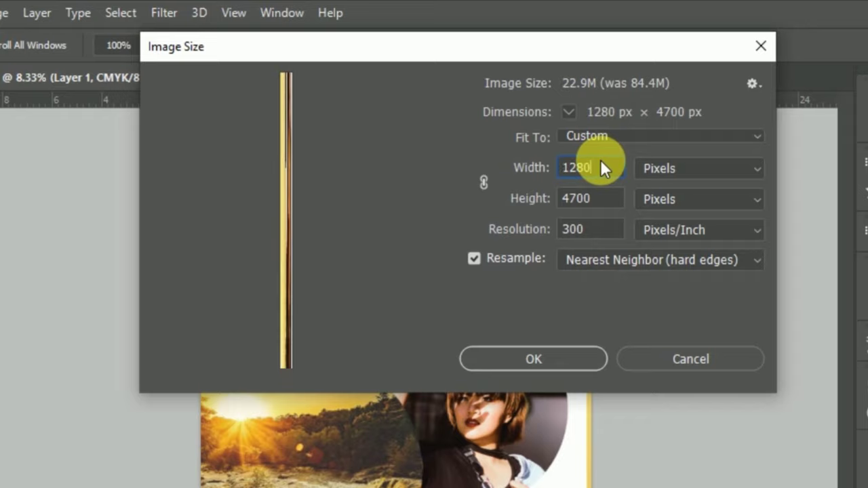
{"action": "left_click", "coordinate": [611, 209]}
{"action": "key", "text": "BackSpace"}
{"action": "key", "text": "BackSpace"}
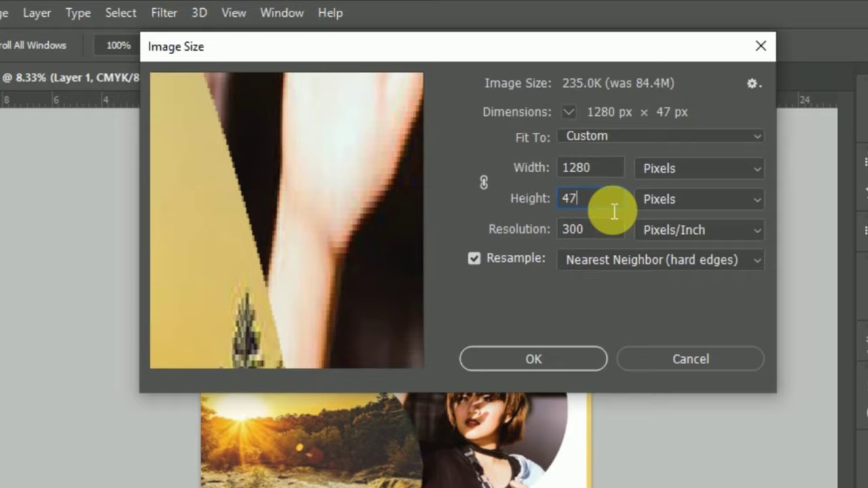
{"action": "key", "text": "BackSpace"}
{"action": "key", "text": "BackSpace"}
{"action": "type", "text": "1"}
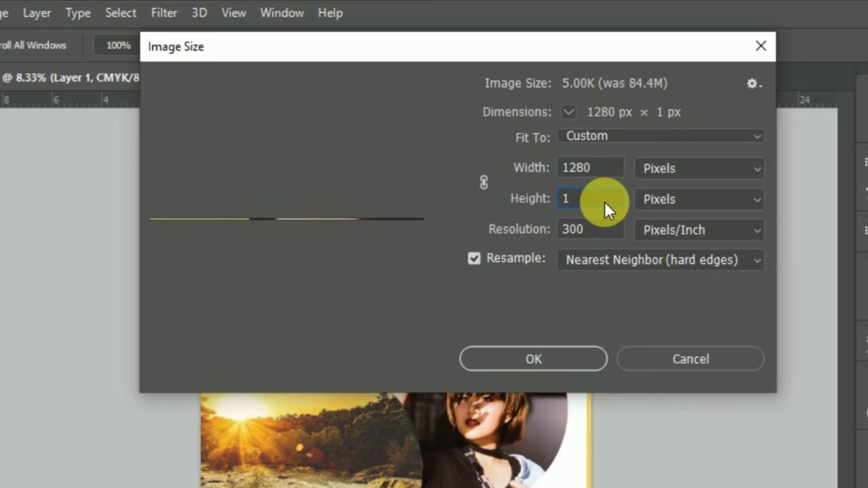
{"action": "key", "text": "BackSpace"}
{"action": "type", "text": "7"}
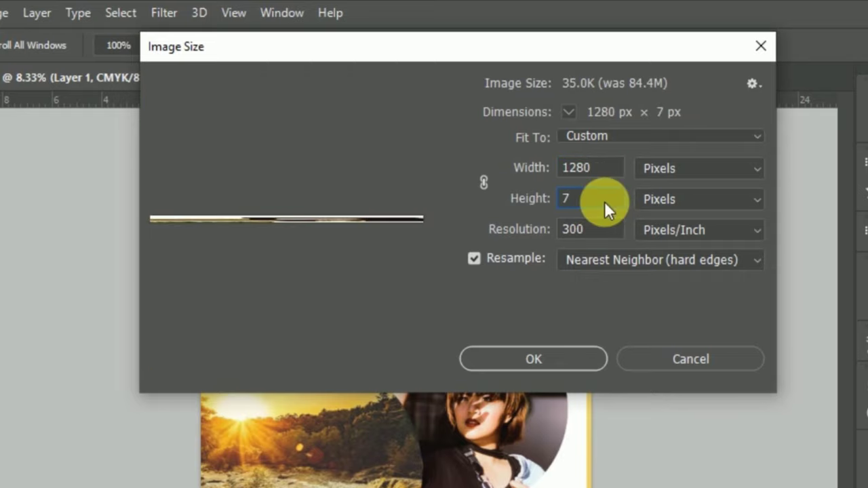
{"action": "type", "text": "2"}
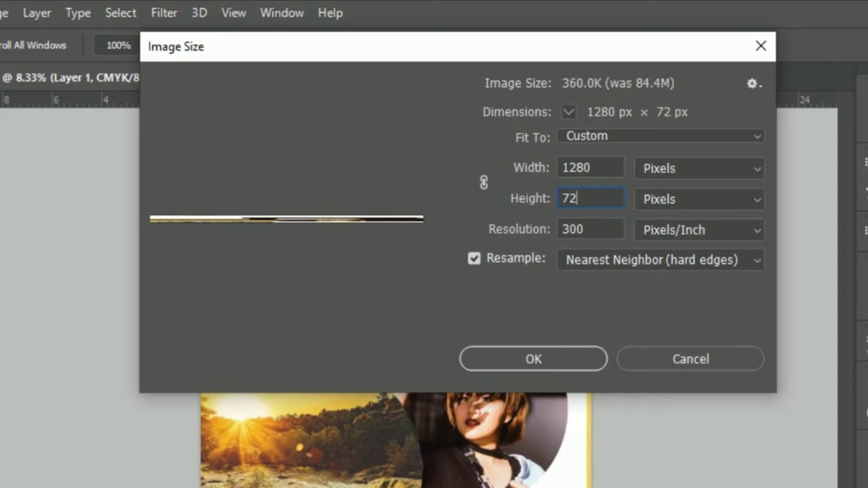
{"action": "type", "text": "0"}
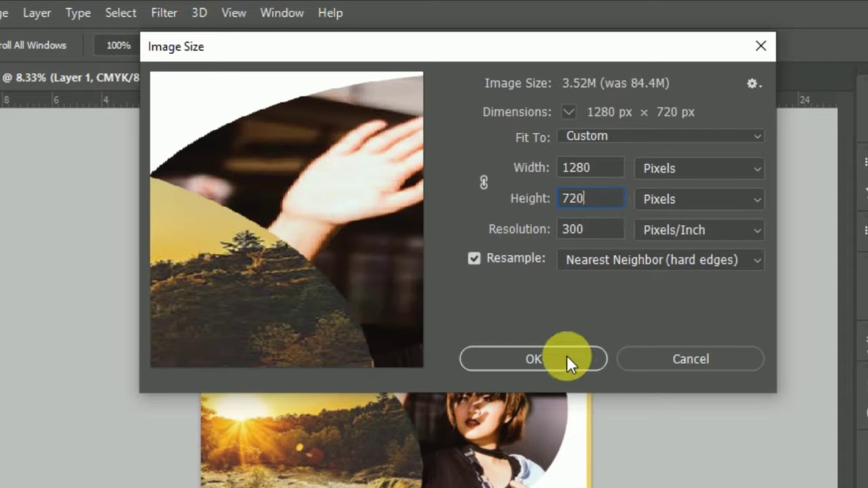
{"action": "left_click", "coordinate": [567, 355]}
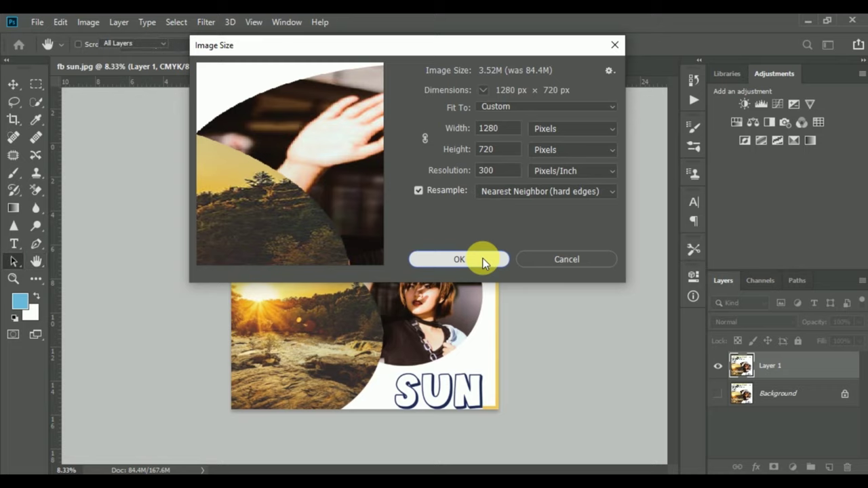
{"action": "left_click", "coordinate": [483, 259]}
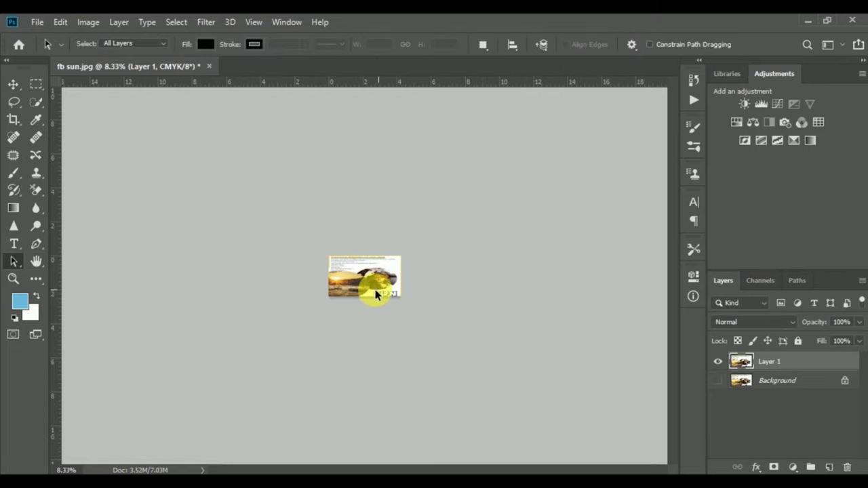
Zoom in and back out on the poster, then duplicate Layer 1 as Layer 1 copy.
{"action": "key", "text": "ctrl+plus"}
{"action": "key", "text": "ctrl+plus"}
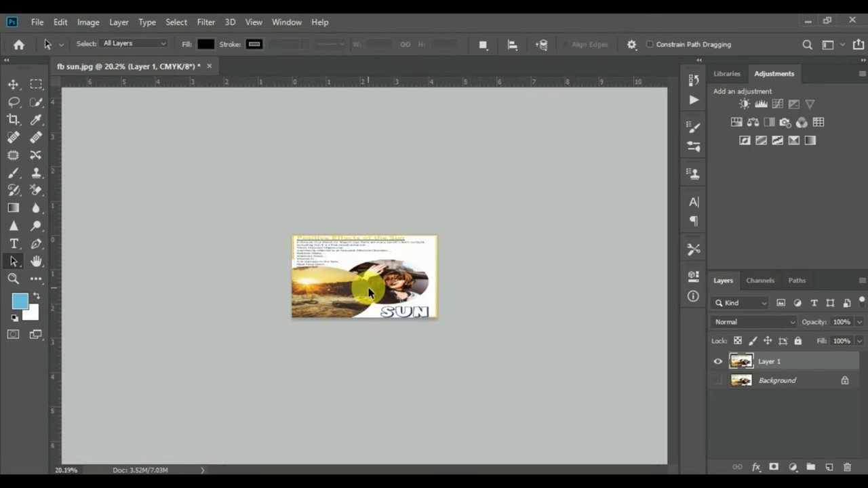
{"action": "key", "text": "ctrl+plus"}
{"action": "key", "text": "ctrl+plus"}
{"action": "key", "text": "ctrl+plus"}
{"action": "key", "text": "ctrl+plus"}
{"action": "key", "text": "ctrl+minus"}
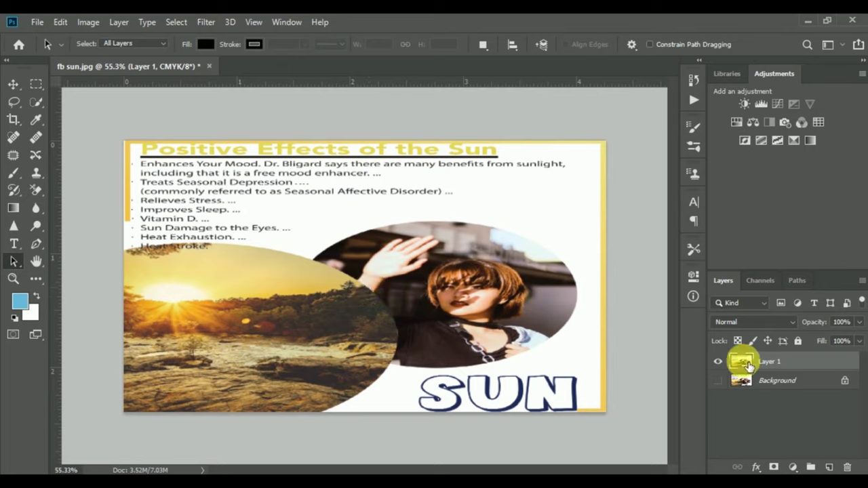
{"action": "key", "text": "ctrl+j"}
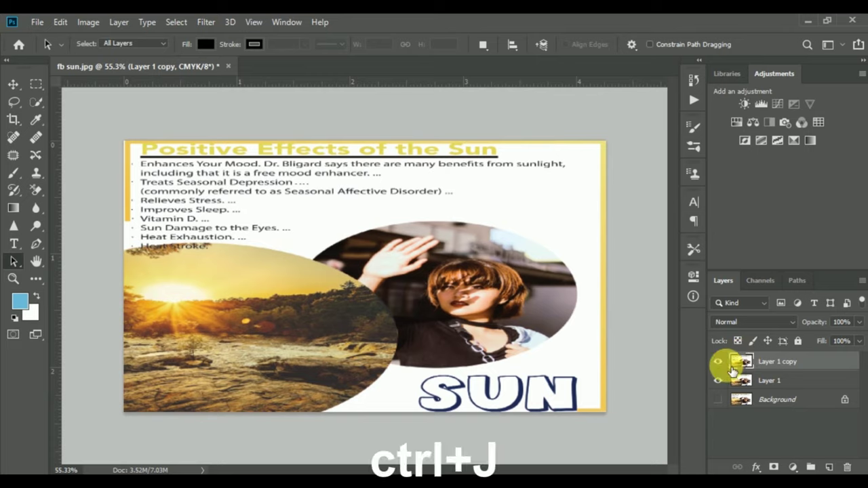
Hide Layer 1 and resize the image to 1920 × 1440 pixels.
{"action": "left_click", "coordinate": [718, 380]}
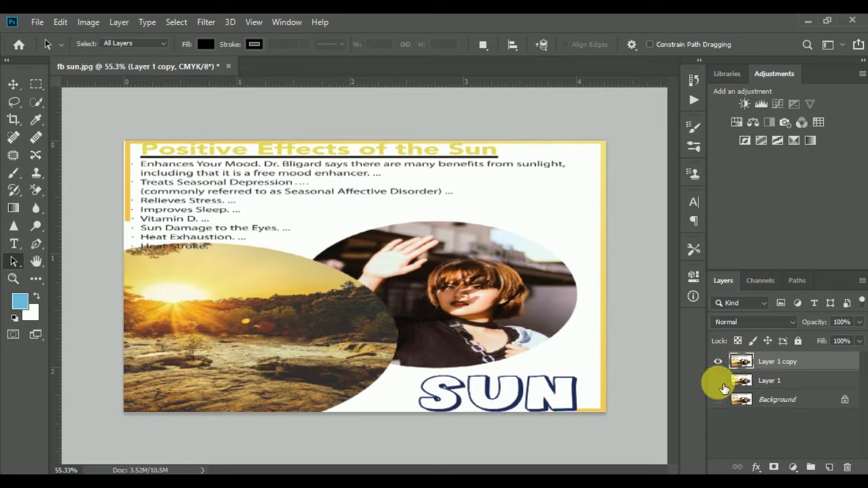
{"action": "left_click", "coordinate": [85, 22]}
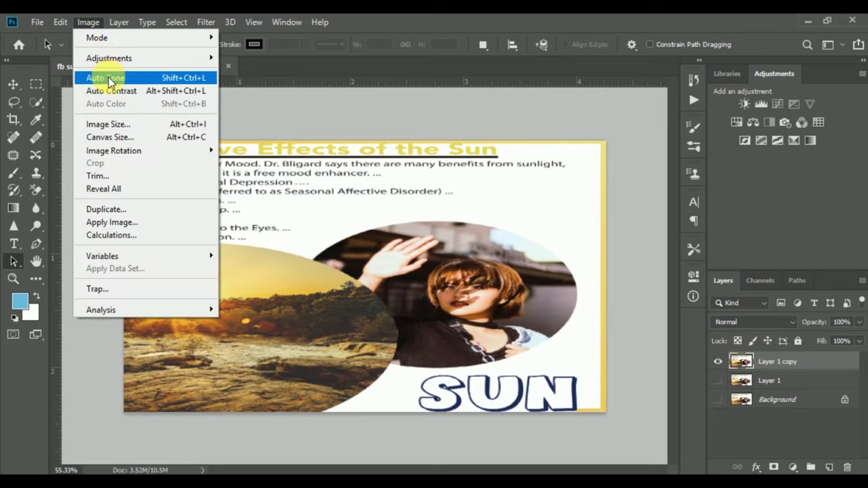
{"action": "left_click", "coordinate": [113, 123]}
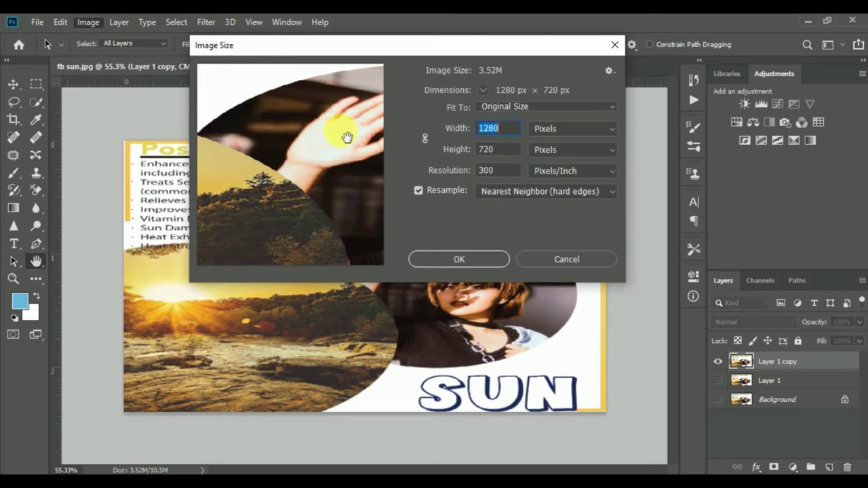
{"action": "mouse_move", "coordinate": [290, 164]}
{"action": "key", "text": "BackSpace"}
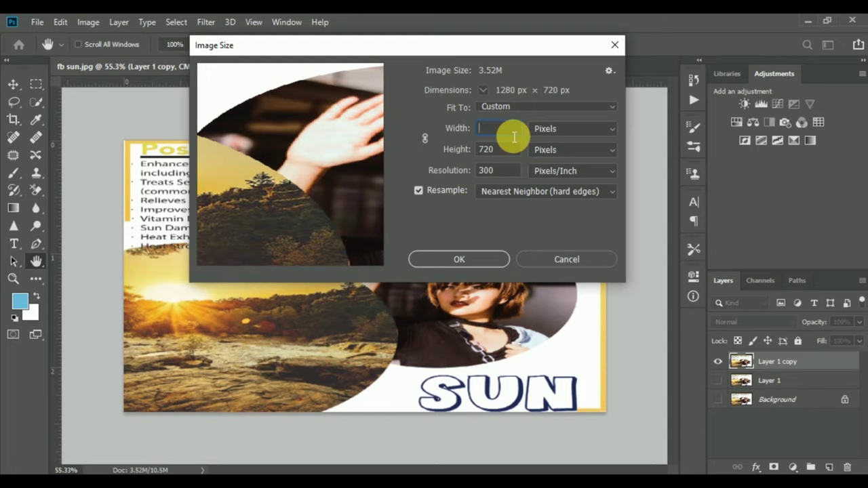
{"action": "type", "text": "1920"}
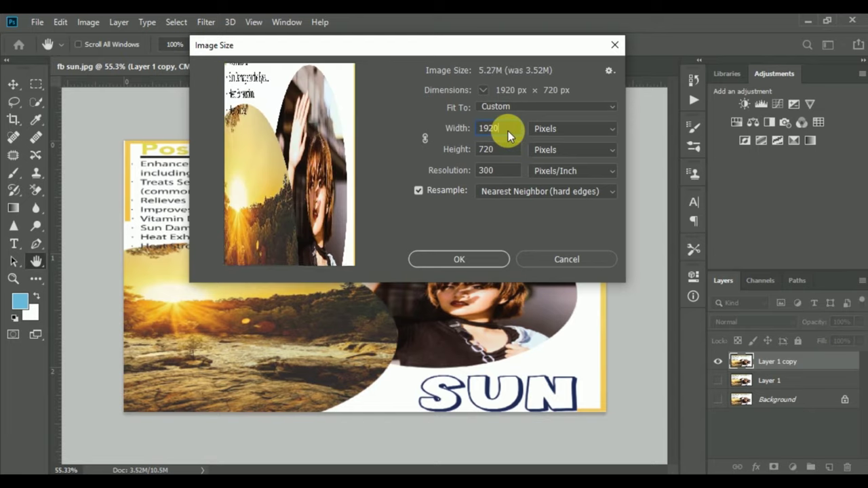
{"action": "left_click", "coordinate": [516, 152]}
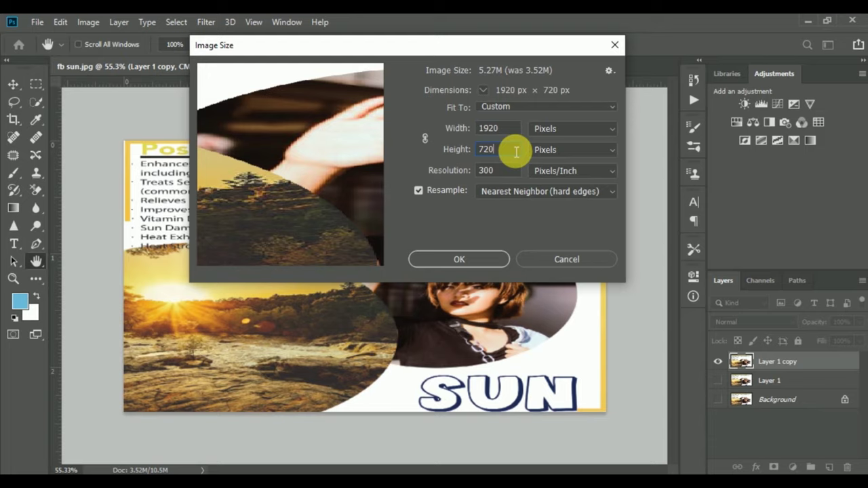
{"action": "key", "text": "BackSpace"}
{"action": "key", "text": "BackSpace"}
{"action": "key", "text": "BackSpace"}
{"action": "type", "text": "1"}
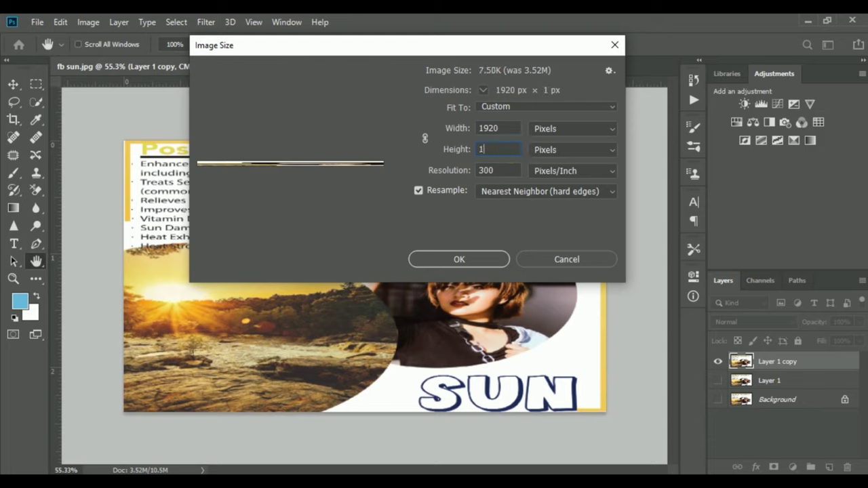
{"action": "type", "text": "440"}
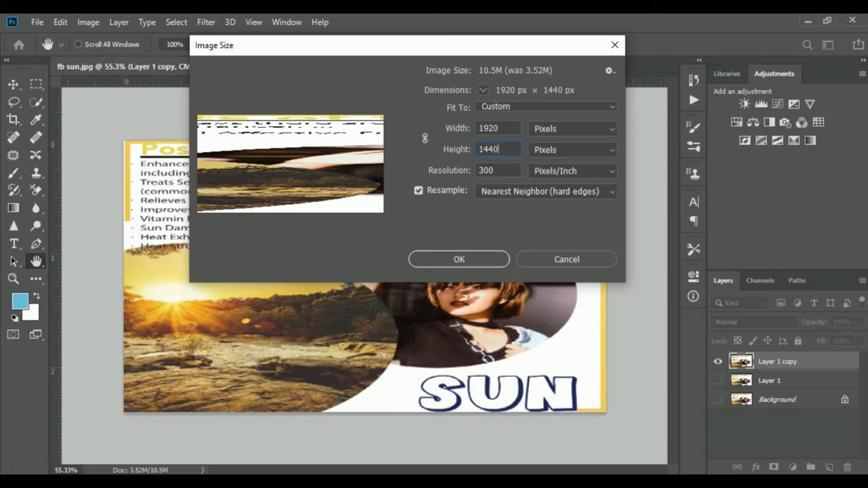
{"action": "left_click", "coordinate": [464, 259]}
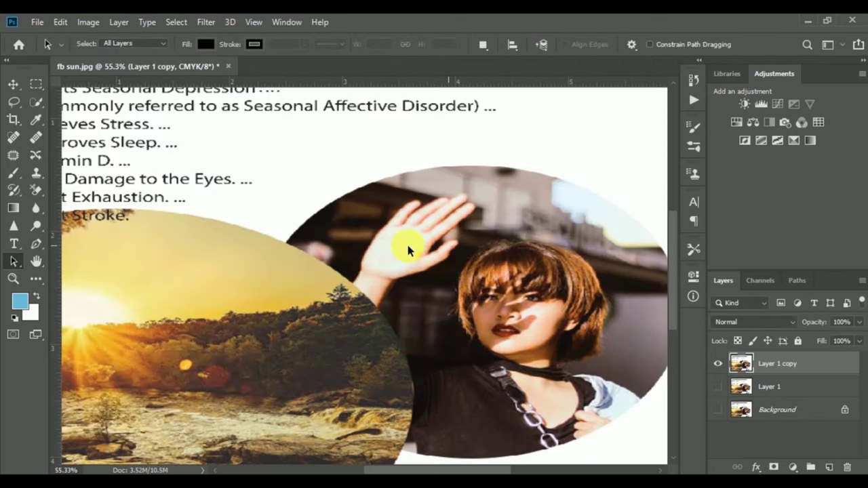
Duplicate the layer as Layer 1 copy 2 and hide Layer 1 copy.
{"action": "scroll", "coordinate": [384, 248], "scroll_direction": "down", "scroll_amount": 3}
{"action": "scroll", "coordinate": [384, 248], "scroll_direction": "down", "scroll_amount": 1}
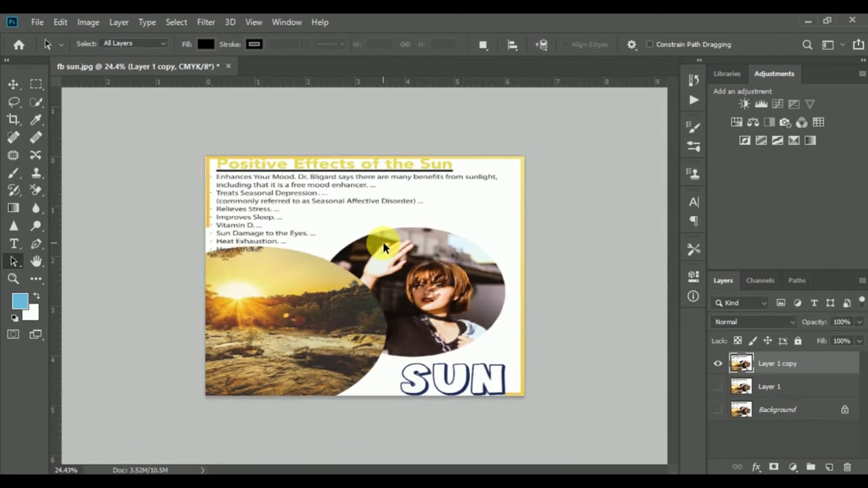
{"action": "scroll", "coordinate": [384, 248], "scroll_direction": "down", "scroll_amount": 1}
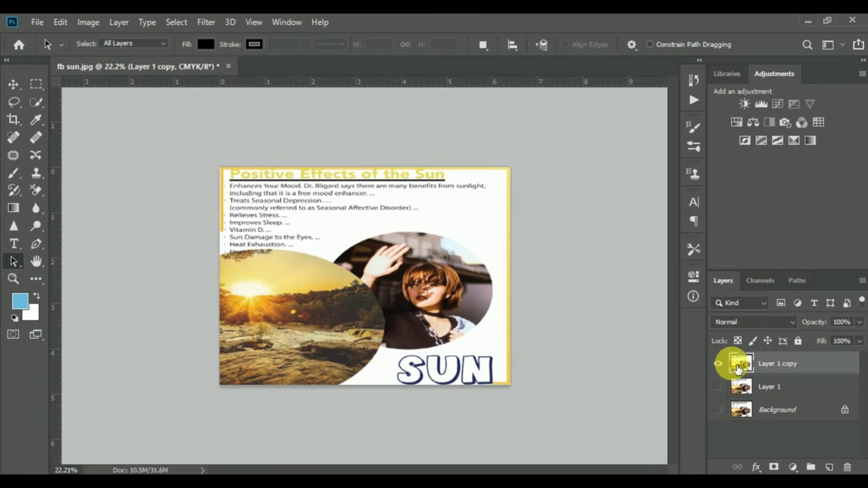
{"action": "key", "text": "ctrl+j"}
{"action": "key", "text": "ctrl+j"}
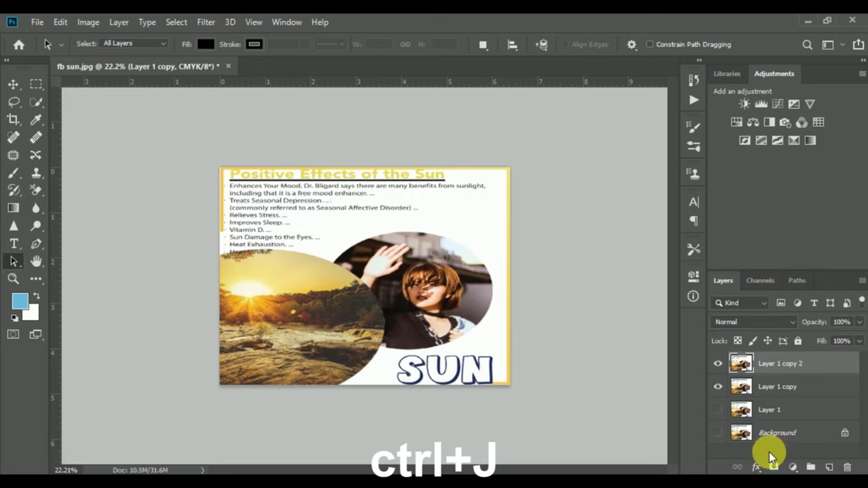
{"action": "left_click", "coordinate": [717, 386]}
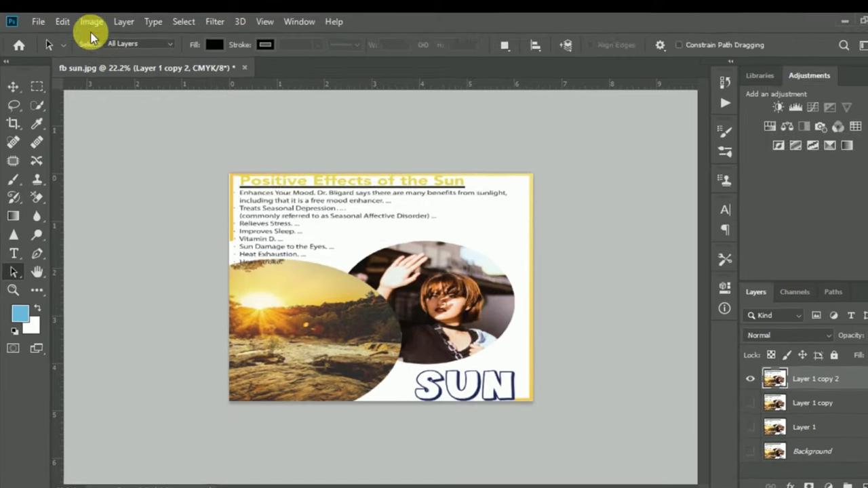
{"action": "left_click", "coordinate": [92, 22]}
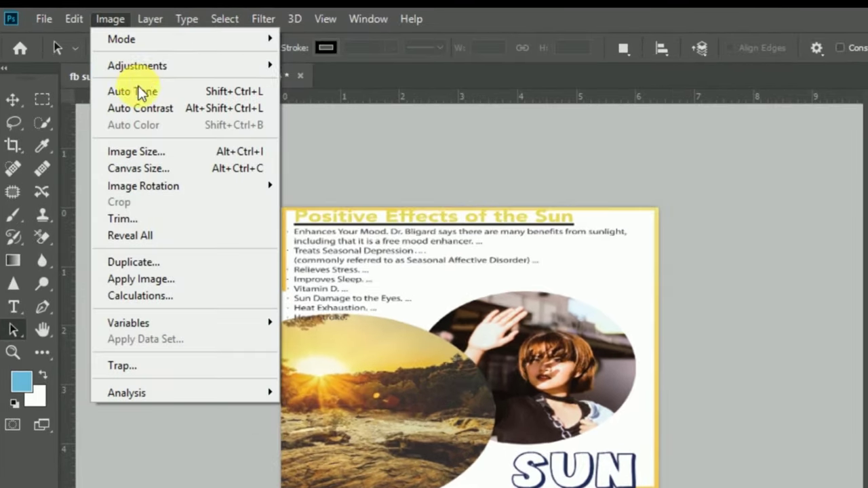
Reopen Image Size, clear width and height, and dismiss invalid-entry warnings back to 1920 × 1440.
{"action": "left_click", "coordinate": [139, 158]}
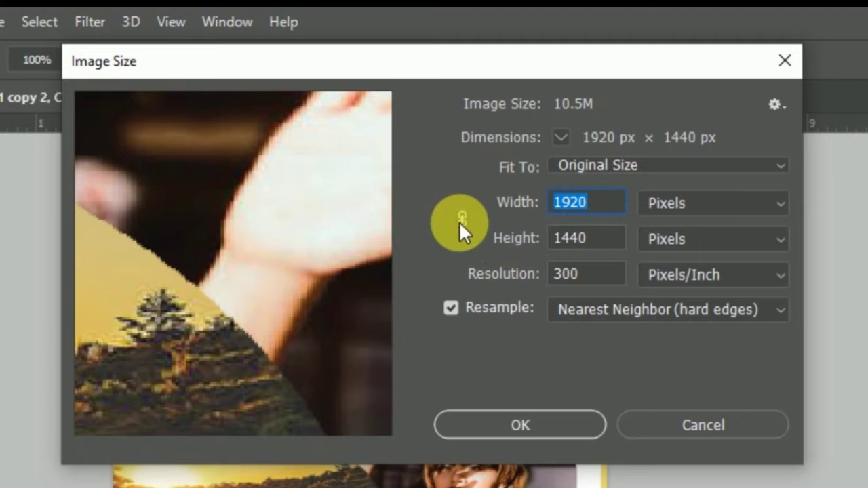
{"action": "key", "text": "BackSpace"}
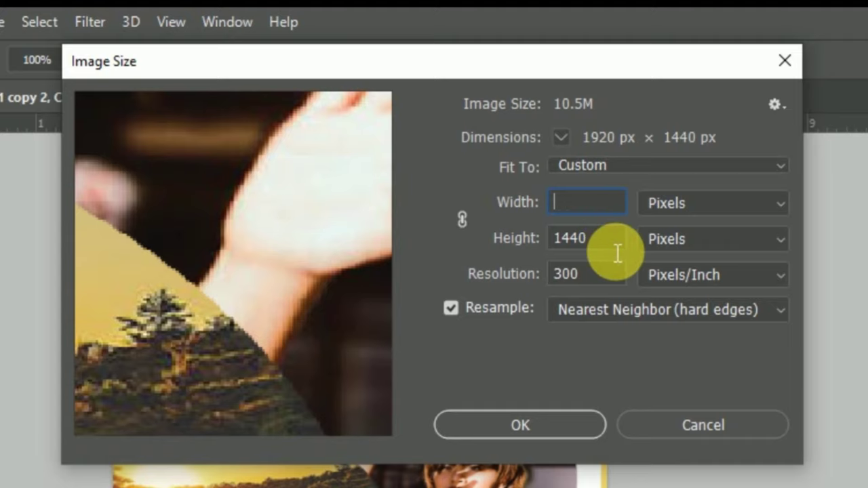
{"action": "left_click", "coordinate": [606, 241]}
{"action": "left_click", "coordinate": [459, 326]}
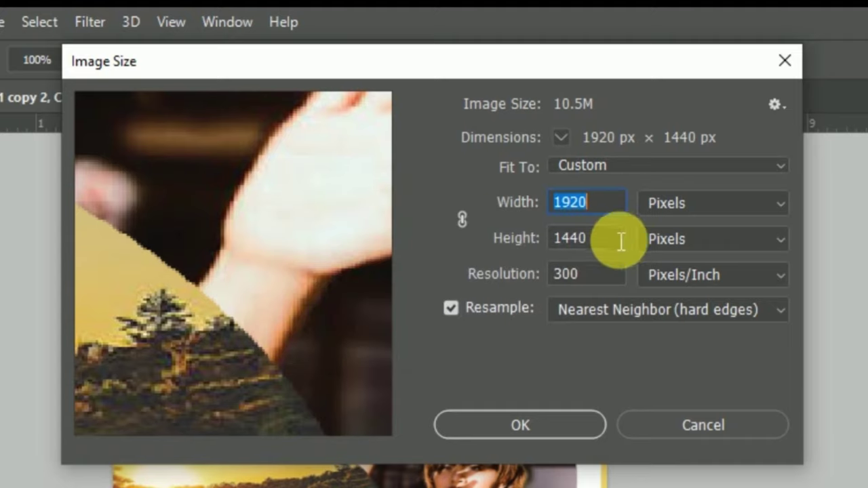
{"action": "left_click", "coordinate": [612, 248]}
{"action": "key", "text": "BackSpace"}
{"action": "key", "text": "BackSpace"}
{"action": "key", "text": "BackSpace"}
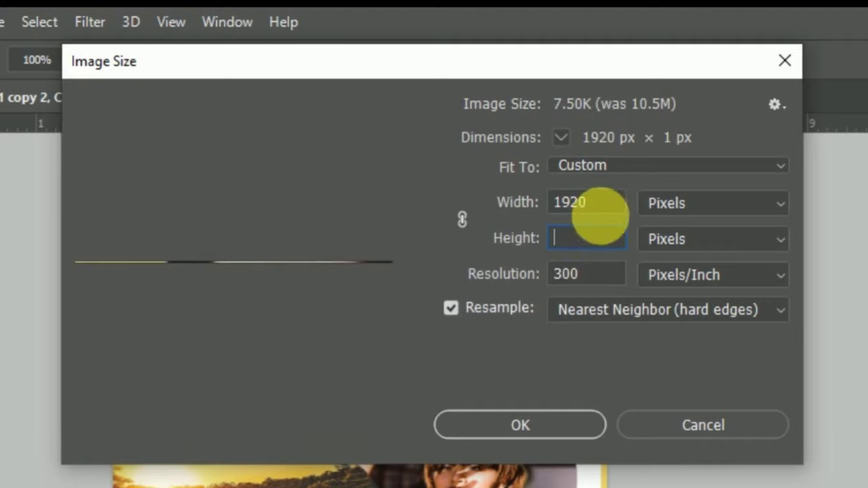
{"action": "key", "text": "BackSpace"}
{"action": "left_click", "coordinate": [468, 323]}
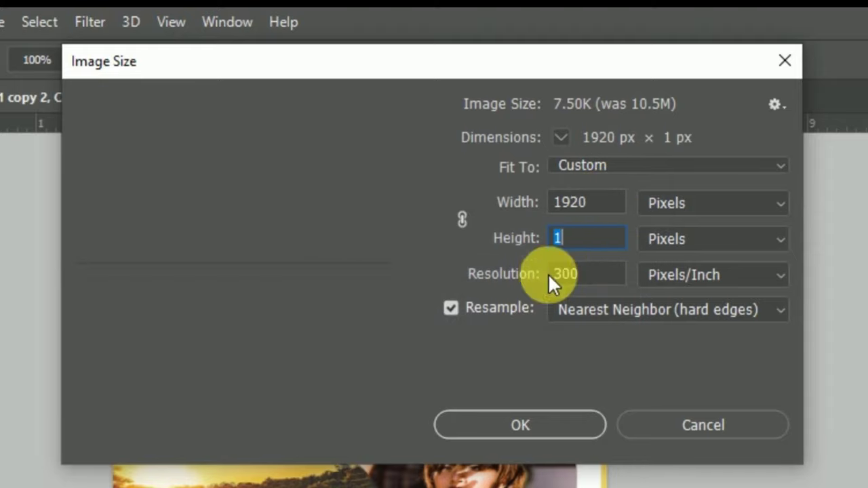
{"action": "key", "text": "BackSpace"}
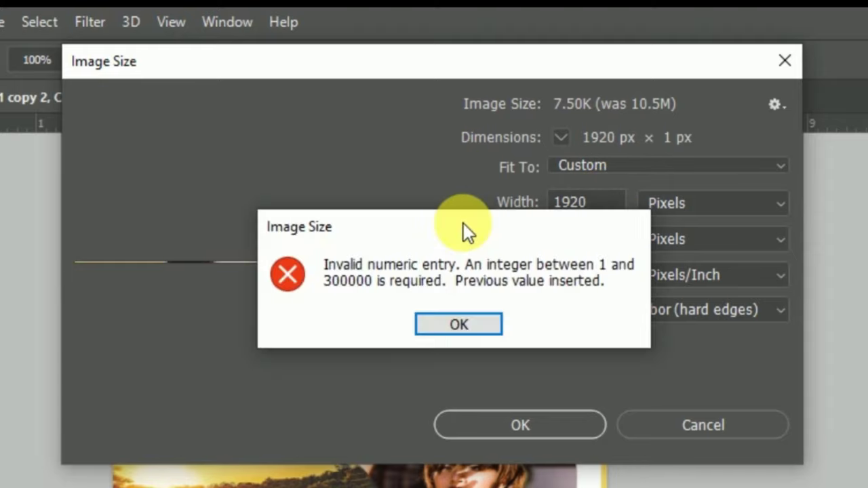
{"action": "left_click", "coordinate": [478, 325]}
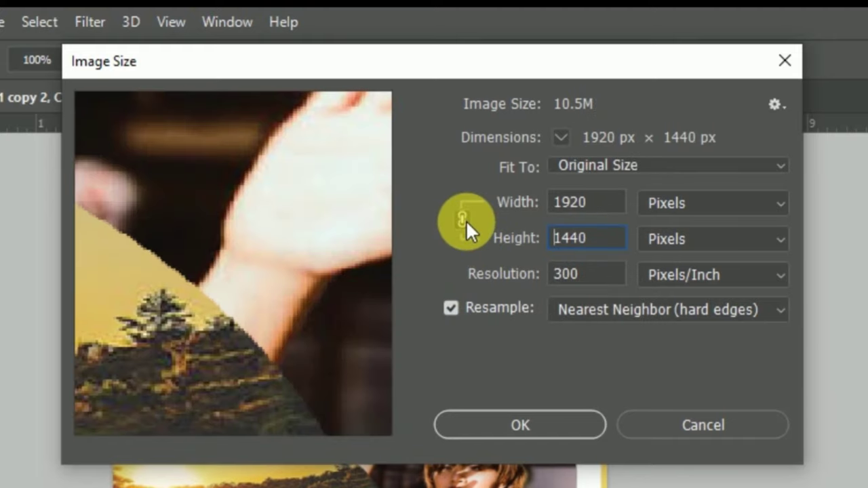
Enter a width of 1200 px so the linked height becomes 900 px.
{"action": "left_click", "coordinate": [604, 209]}
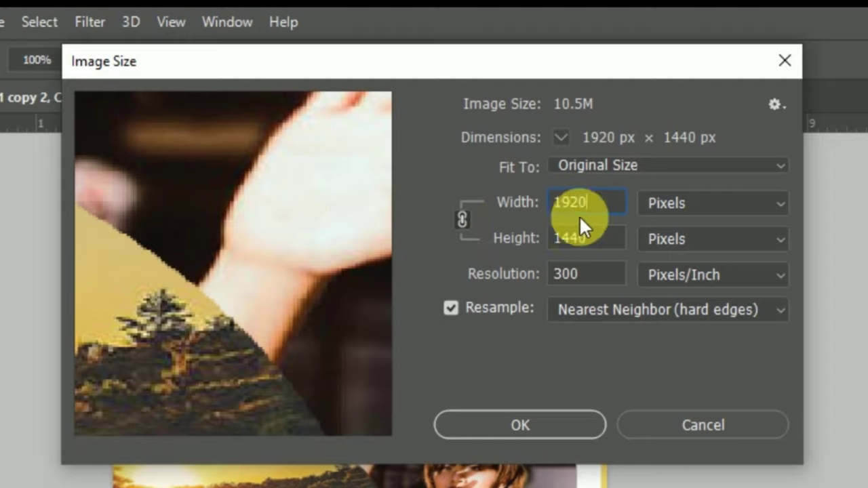
{"action": "key", "text": "BackSpace"}
{"action": "key", "text": "BackSpace"}
{"action": "key", "text": "BackSpace"}
{"action": "key", "text": "BackSpace"}
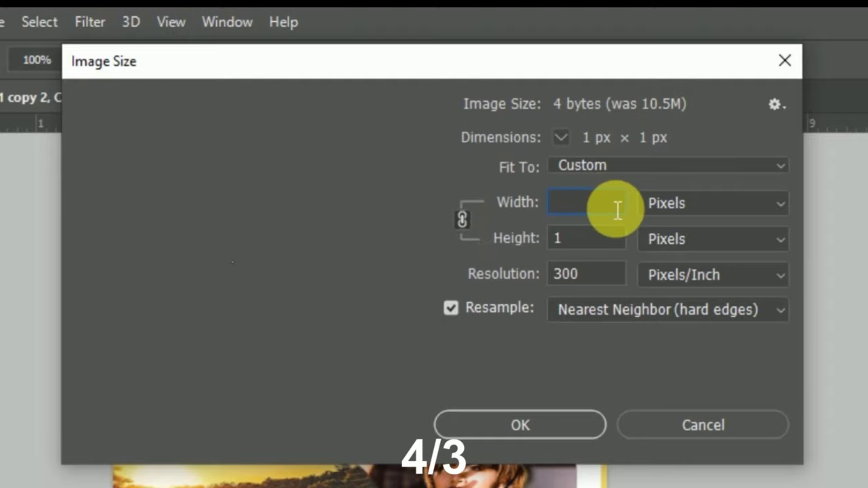
{"action": "type", "text": "1200"}
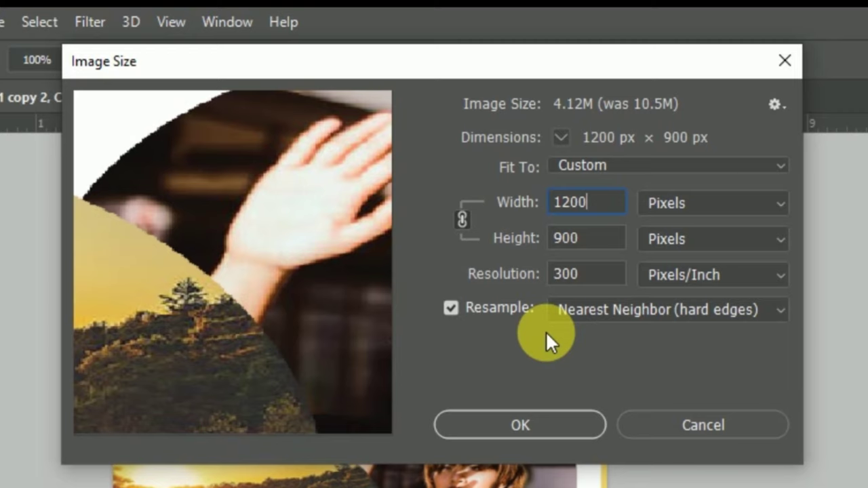
Apply the 1200 × 900 size, duplicate as Layer 1 copy 3, and hide Layer 1 copy 2.
{"action": "left_click", "coordinate": [544, 419]}
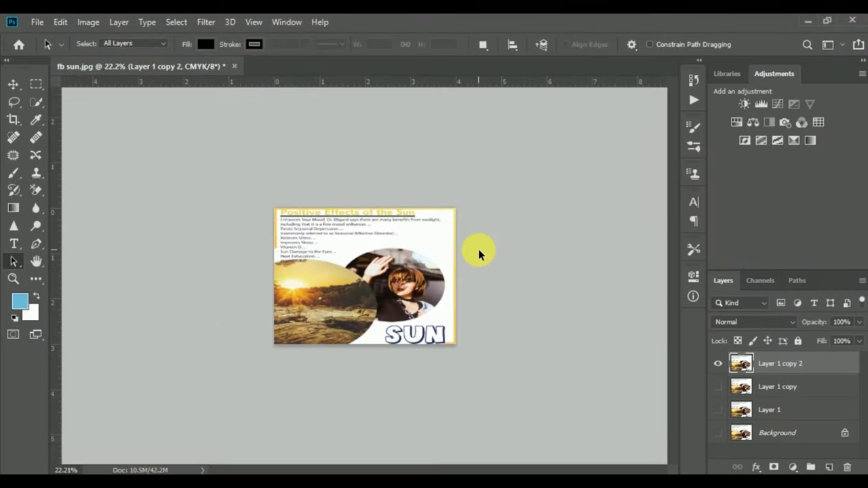
{"action": "scroll", "coordinate": [378, 281], "scroll_direction": "up", "scroll_amount": 2}
{"action": "scroll", "coordinate": [378, 283], "scroll_direction": "up", "scroll_amount": 3}
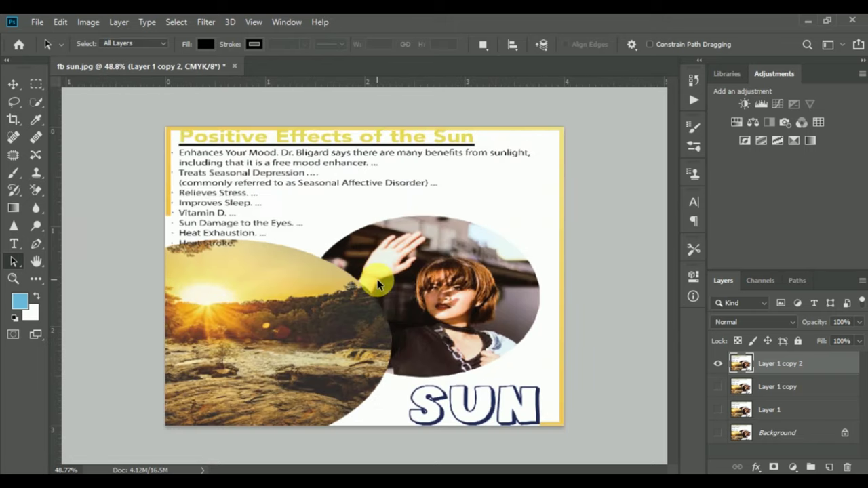
{"action": "scroll", "coordinate": [378, 283], "scroll_direction": "up", "scroll_amount": 1}
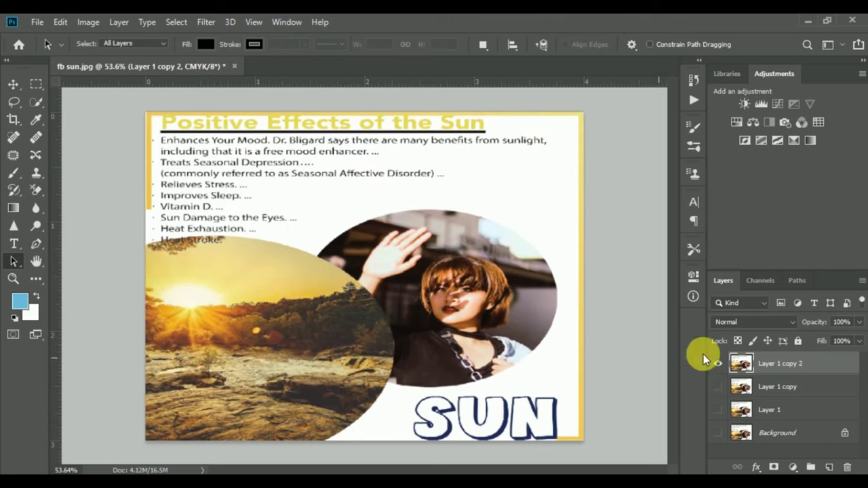
{"action": "key", "text": "ctrl+j"}
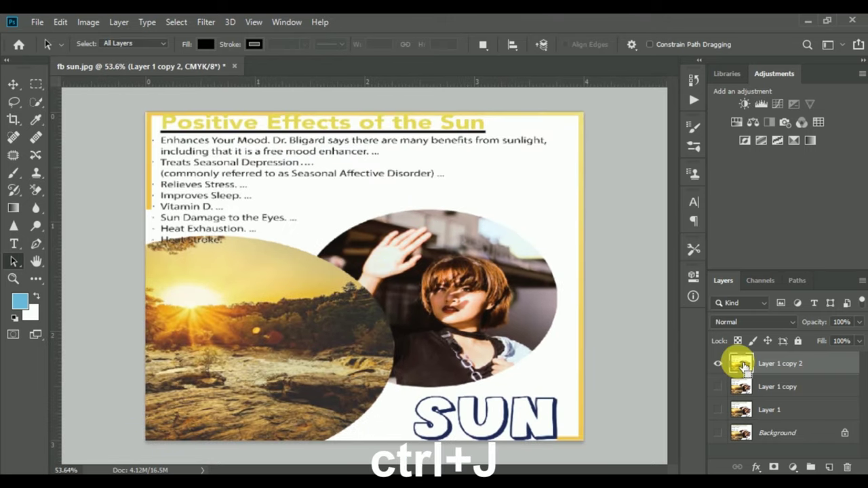
{"action": "left_click", "coordinate": [717, 387]}
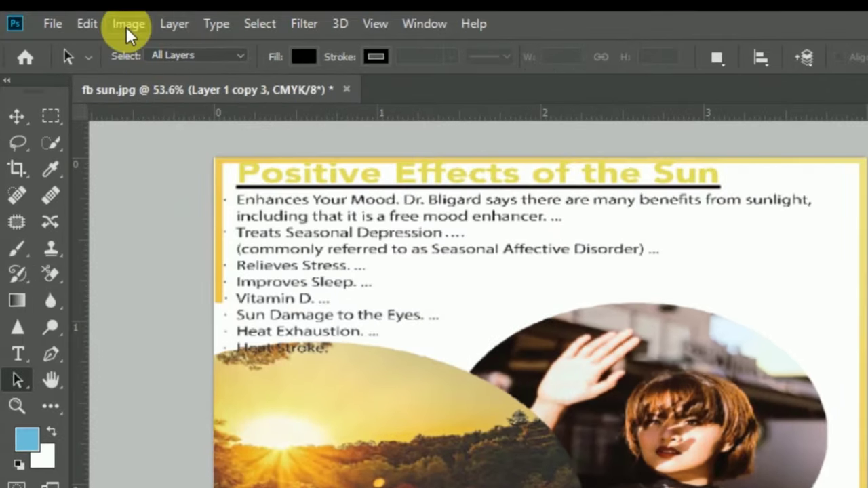
Switch the Image Size units to inches.
{"action": "left_click", "coordinate": [87, 22]}
{"action": "left_click", "coordinate": [183, 175]}
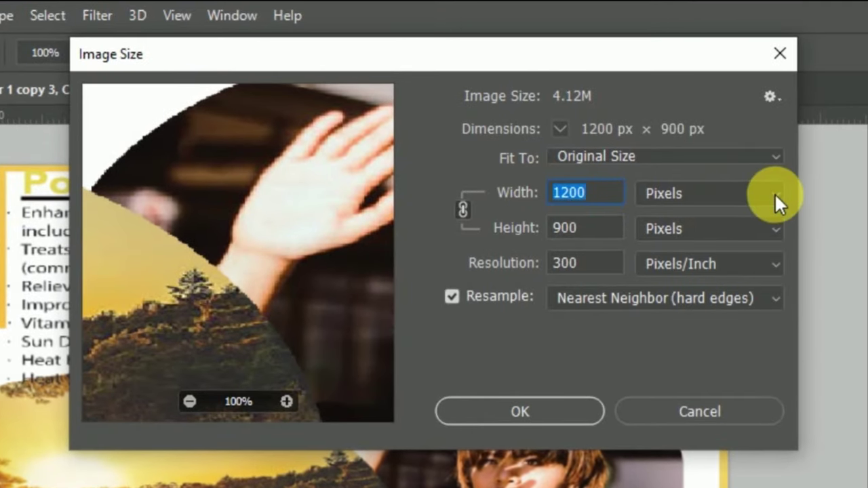
{"action": "left_click", "coordinate": [775, 194]}
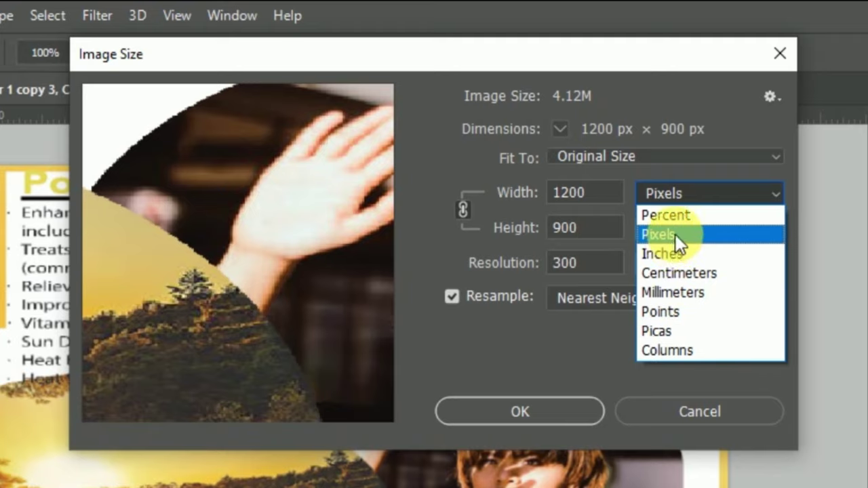
{"action": "left_click", "coordinate": [692, 253]}
Clear the width and height fields, dismissing the invalid-entry warnings.
{"action": "left_click", "coordinate": [583, 205]}
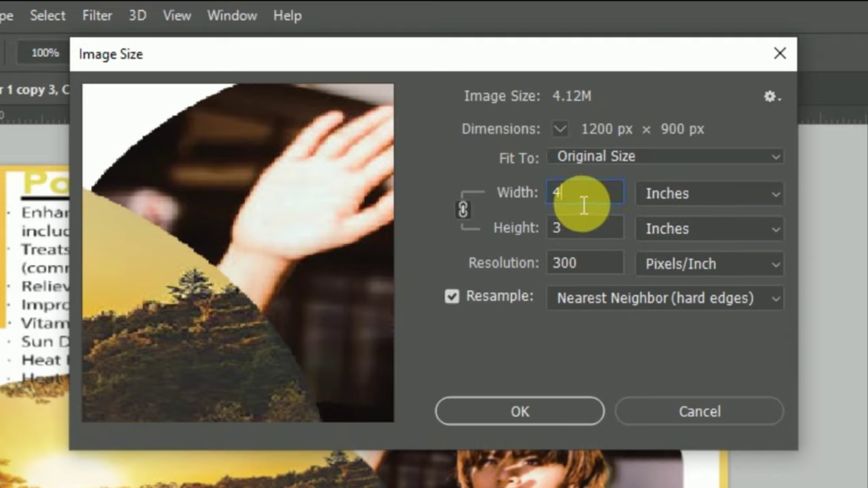
{"action": "key", "text": "BackSpace"}
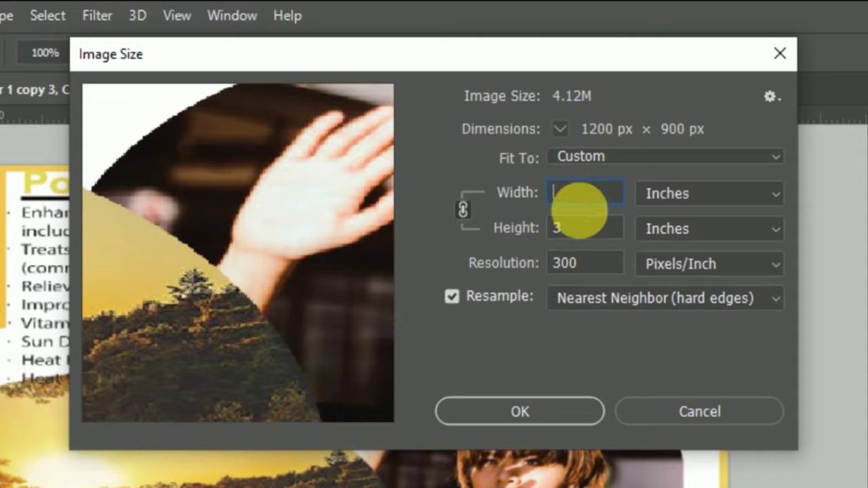
{"action": "left_click", "coordinate": [460, 208]}
{"action": "left_click", "coordinate": [468, 311]}
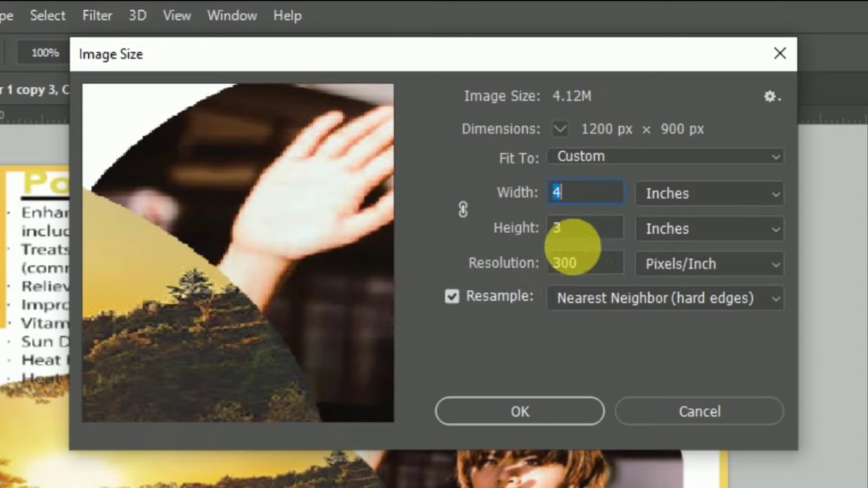
{"action": "left_click", "coordinate": [589, 238]}
{"action": "key", "text": "BackSpace"}
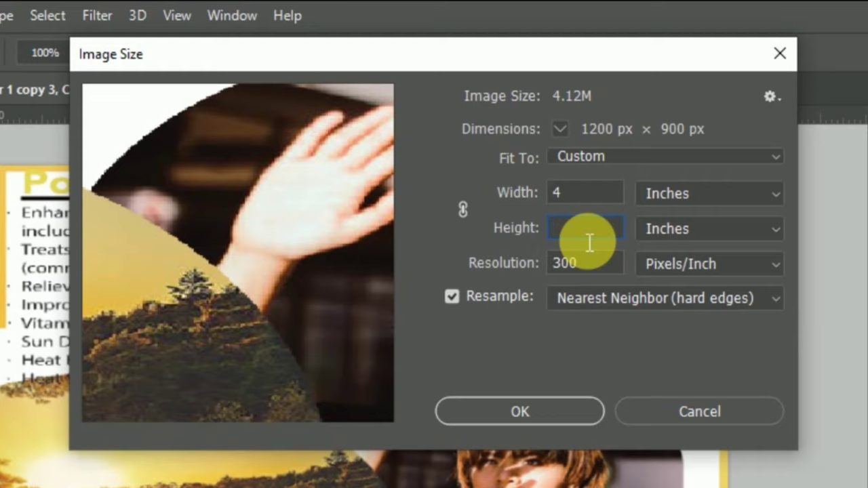
{"action": "left_click", "coordinate": [591, 198]}
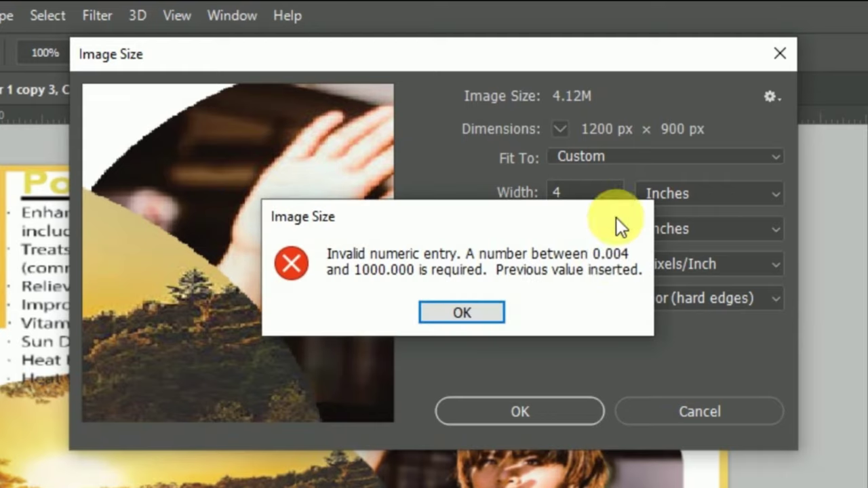
{"action": "left_click", "coordinate": [474, 314]}
Set width 6 inches and height 12 inches and apply the resize.
{"action": "left_click", "coordinate": [585, 196]}
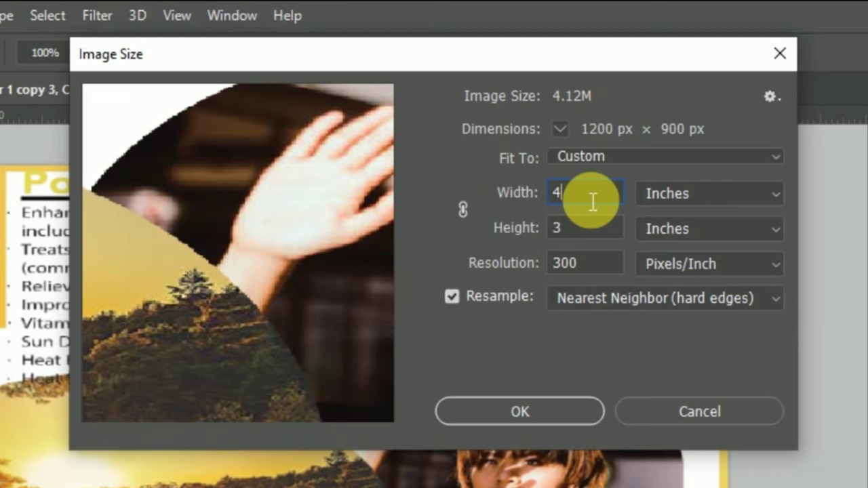
{"action": "key", "text": "BackSpace"}
{"action": "type", "text": "6"}
{"action": "left_click", "coordinate": [591, 245]}
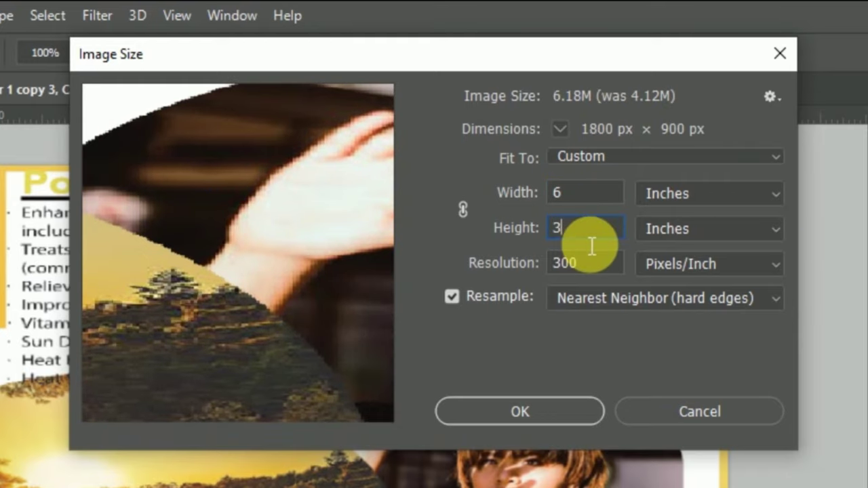
{"action": "key", "text": "BackSpace"}
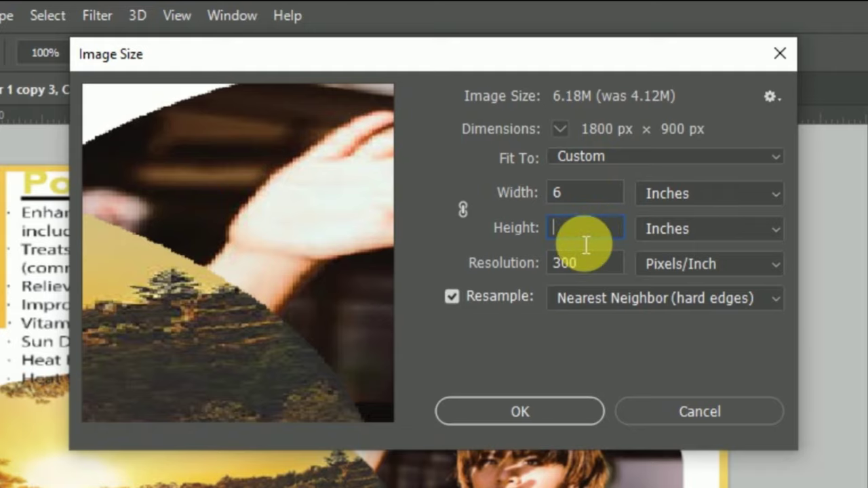
{"action": "type", "text": "12"}
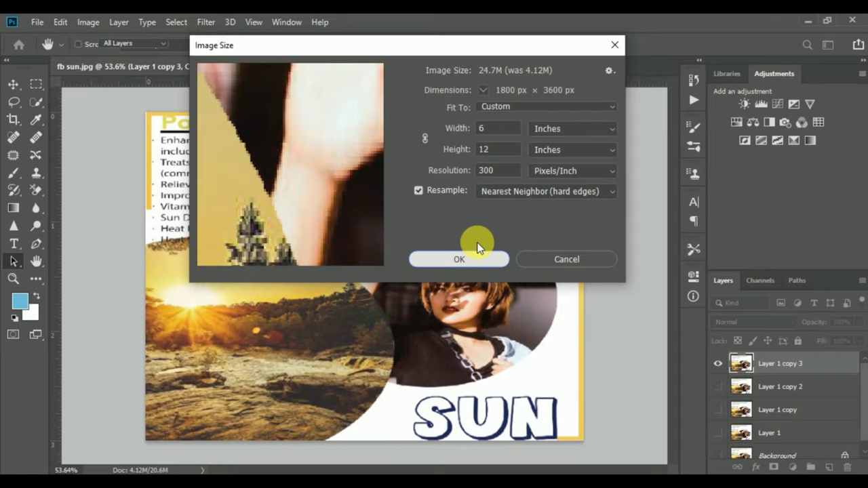
{"action": "left_click", "coordinate": [529, 408]}
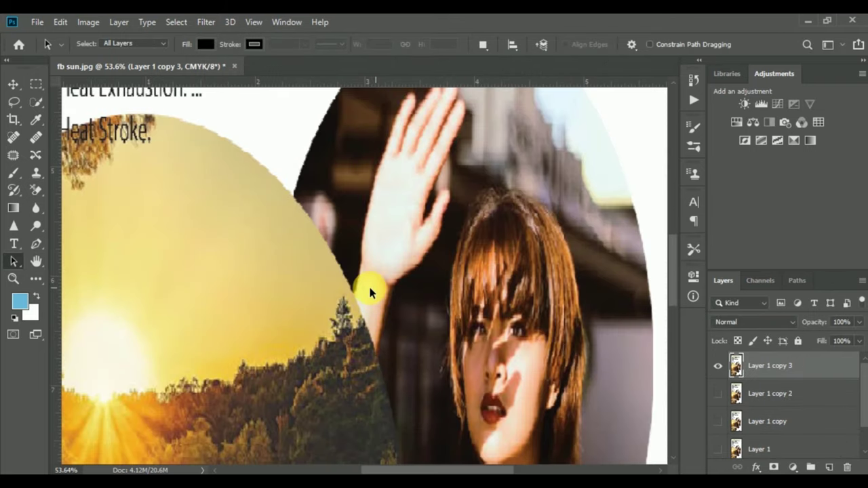
Switch to the Move tool and convert Layer 1 copy 3 into a Smart Object.
{"action": "scroll", "coordinate": [370, 291], "scroll_direction": "down", "scroll_amount": 4}
{"action": "scroll", "coordinate": [370, 292], "scroll_direction": "down", "scroll_amount": 1}
{"action": "scroll", "coordinate": [370, 291], "scroll_direction": "down", "scroll_amount": 1}
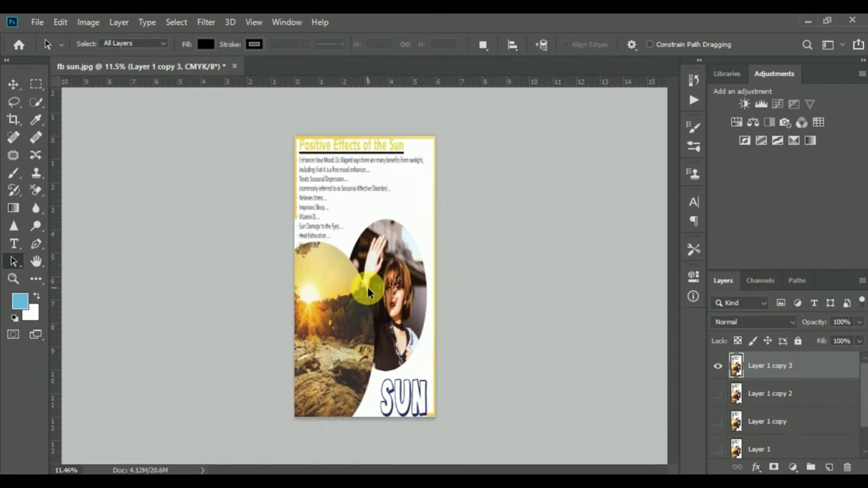
{"action": "scroll", "coordinate": [368, 291], "scroll_direction": "up", "scroll_amount": 1}
{"action": "scroll", "coordinate": [368, 292], "scroll_direction": "up", "scroll_amount": 1}
{"action": "scroll", "coordinate": [368, 291], "scroll_direction": "down", "scroll_amount": 1}
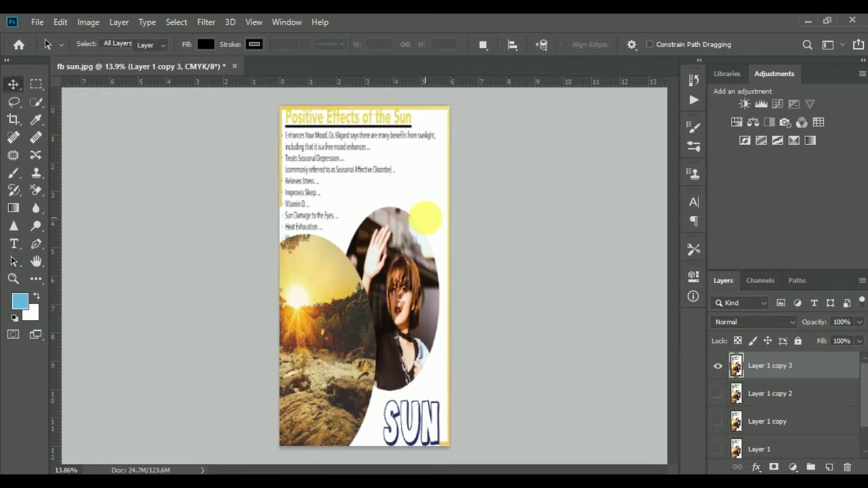
{"action": "key", "text": "v"}
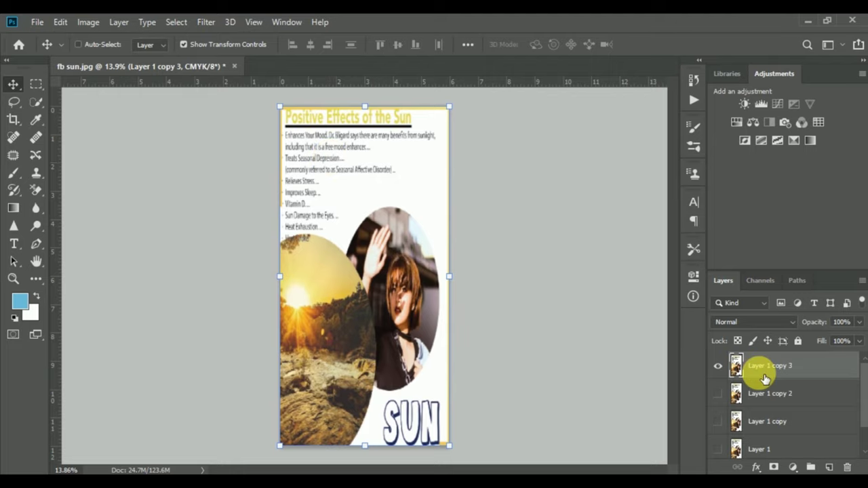
{"action": "right_click", "coordinate": [759, 377]}
{"action": "left_click", "coordinate": [631, 207]}
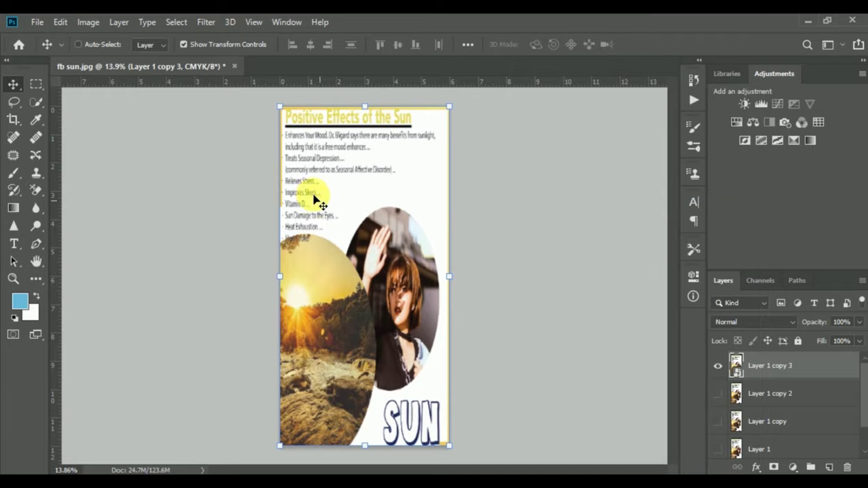
{"action": "scroll", "coordinate": [313, 197], "scroll_direction": "up", "scroll_amount": 2}
{"action": "scroll", "coordinate": [316, 201], "scroll_direction": "down", "scroll_amount": 3}
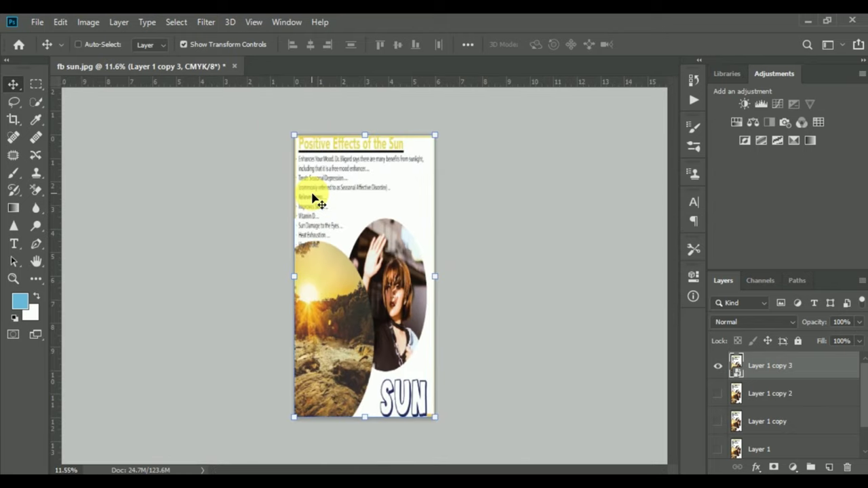
{"action": "scroll", "coordinate": [316, 201], "scroll_direction": "up", "scroll_amount": 2}
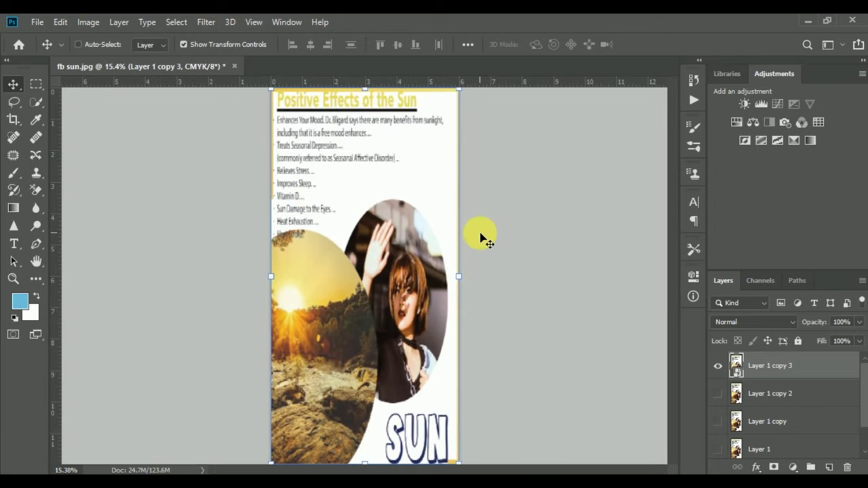